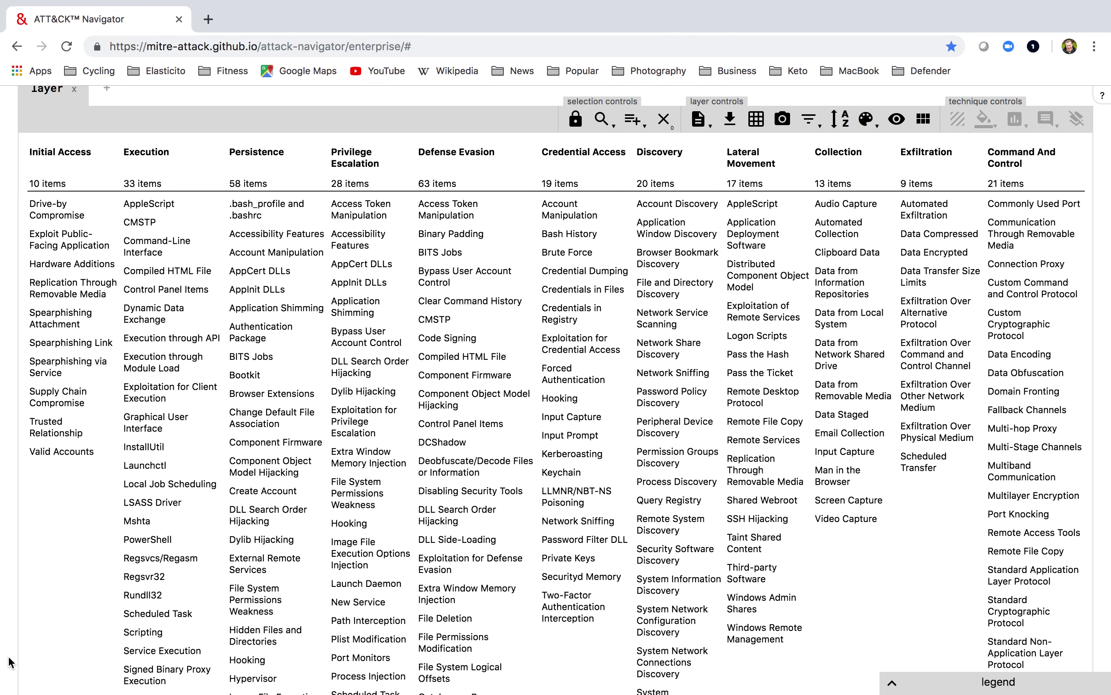
# Scroll back to the top of the new enterprise layer's technique matrix.
pyautogui.scroll(2, 10, 661)
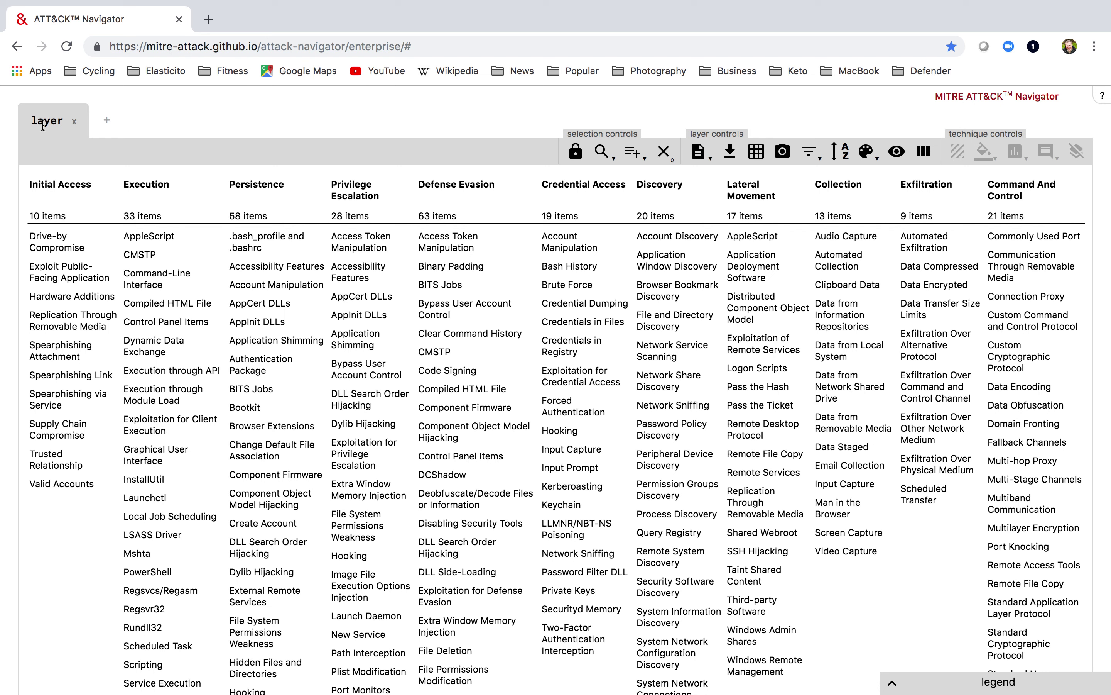
# Rename the layer tab from 'layer' to 'APT3'.
pyautogui.doubleClick(62, 123)
pyautogui.press('BackSpace')
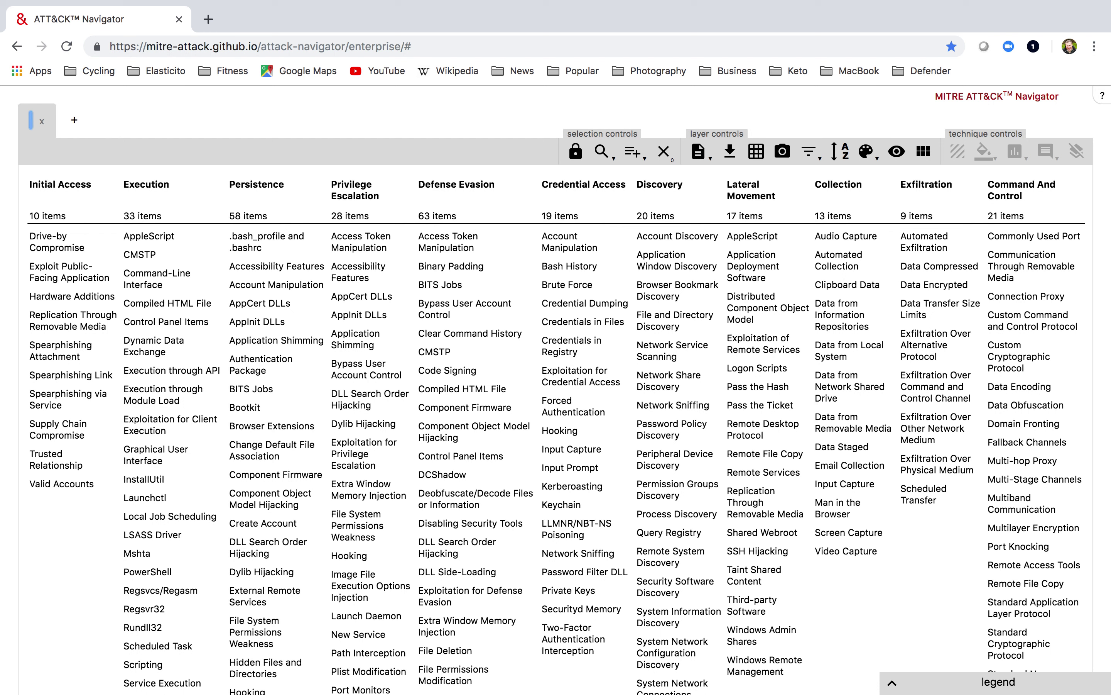
pyautogui.write('APT')
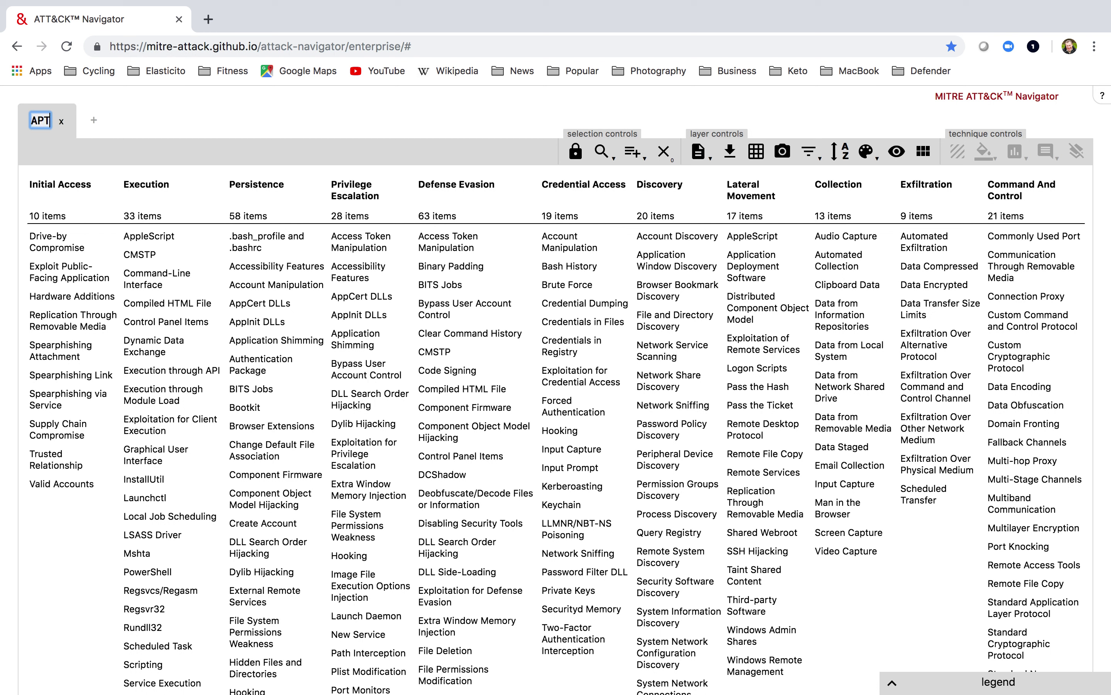
pyautogui.write('3')
# Select all 56 APT3 techniques from the threat groups multiselect list.
pyautogui.click(640, 156)
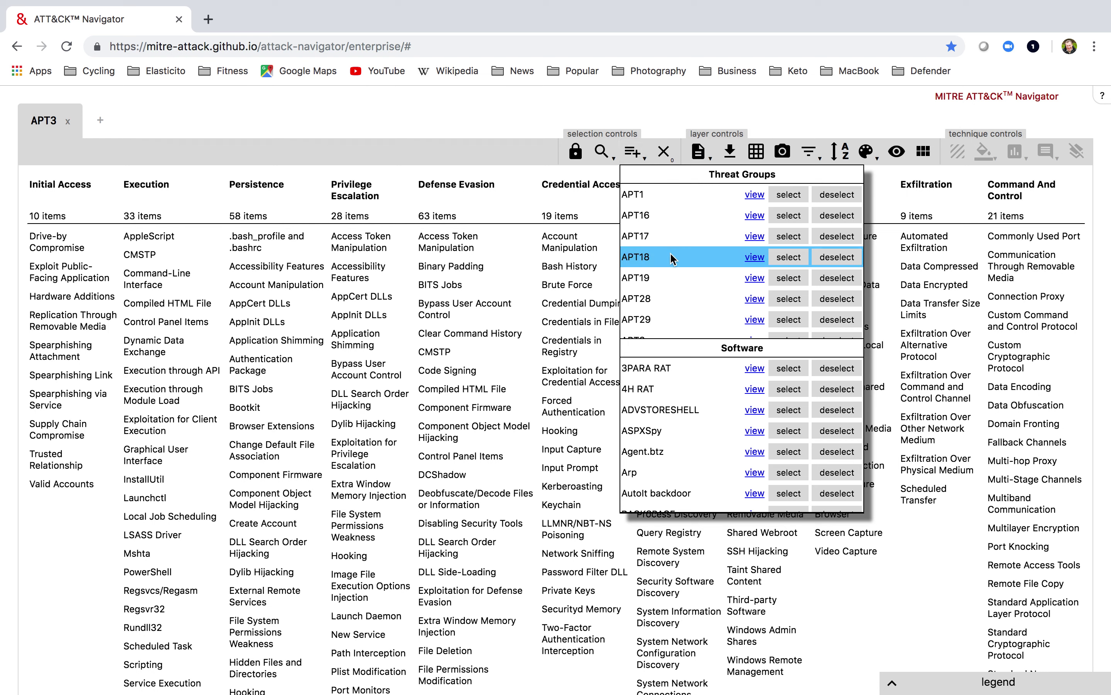
pyautogui.scroll(-2, 671, 280)
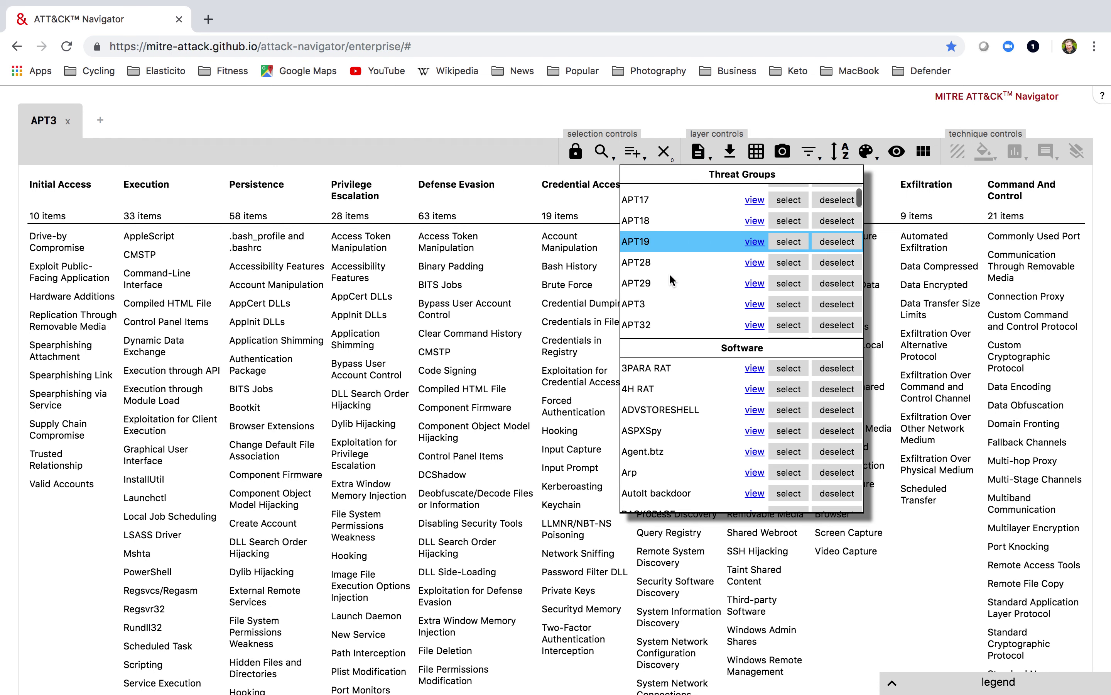
pyautogui.click(789, 306)
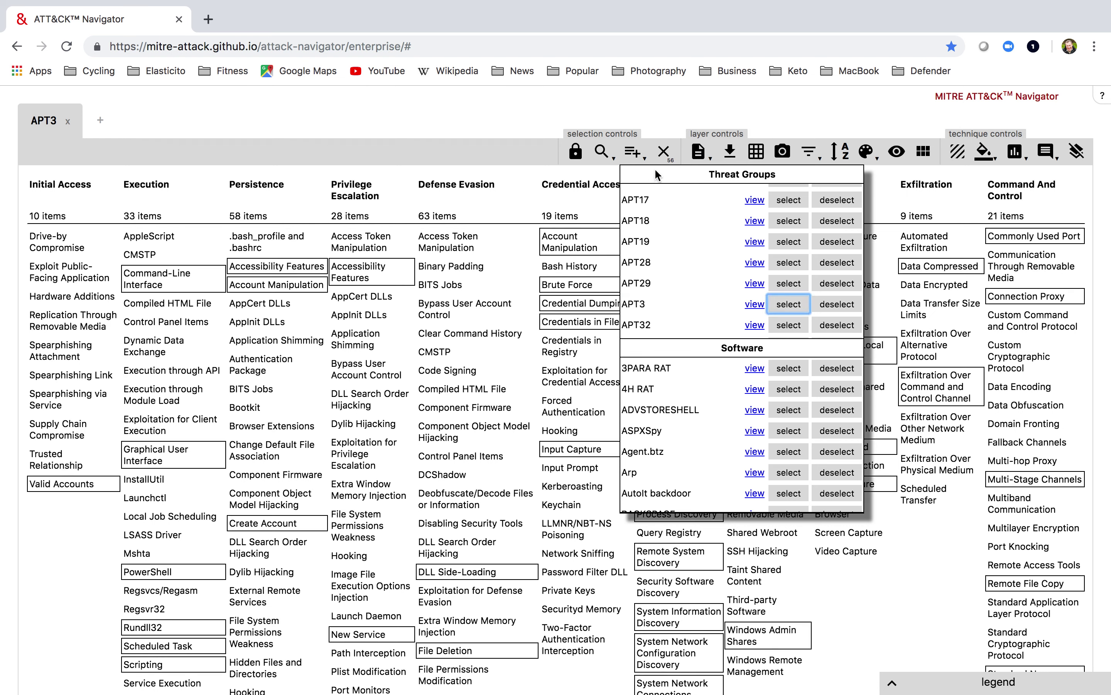
pyautogui.click(636, 152)
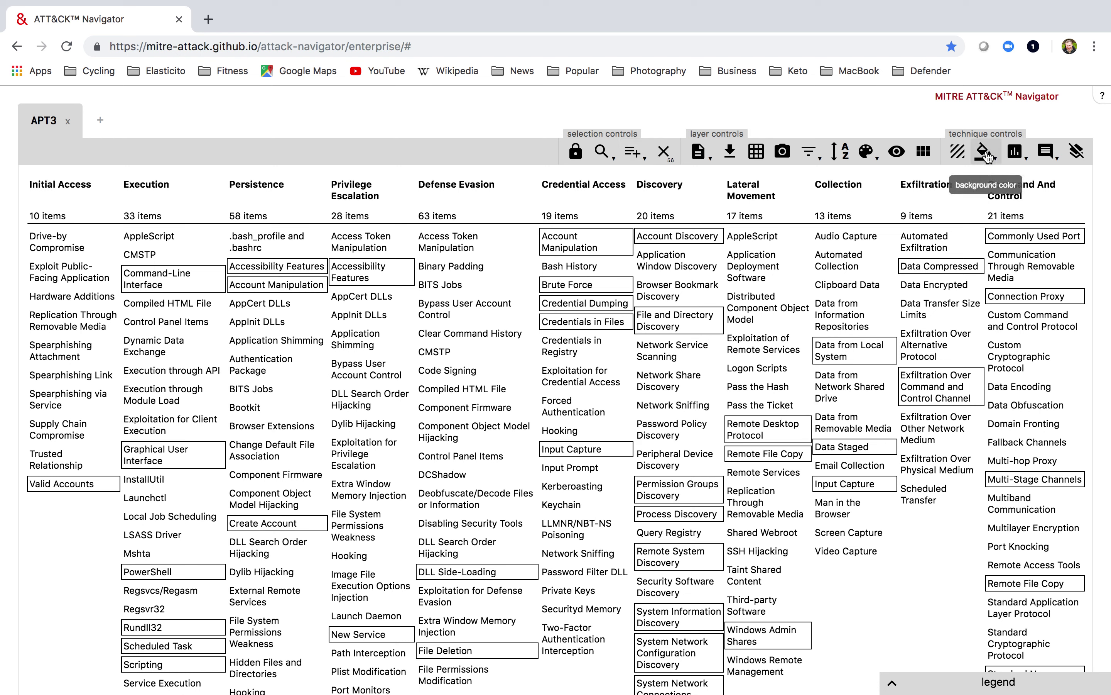
# Give the selected APT3 techniques a score of 1.
pyautogui.click(1017, 158)
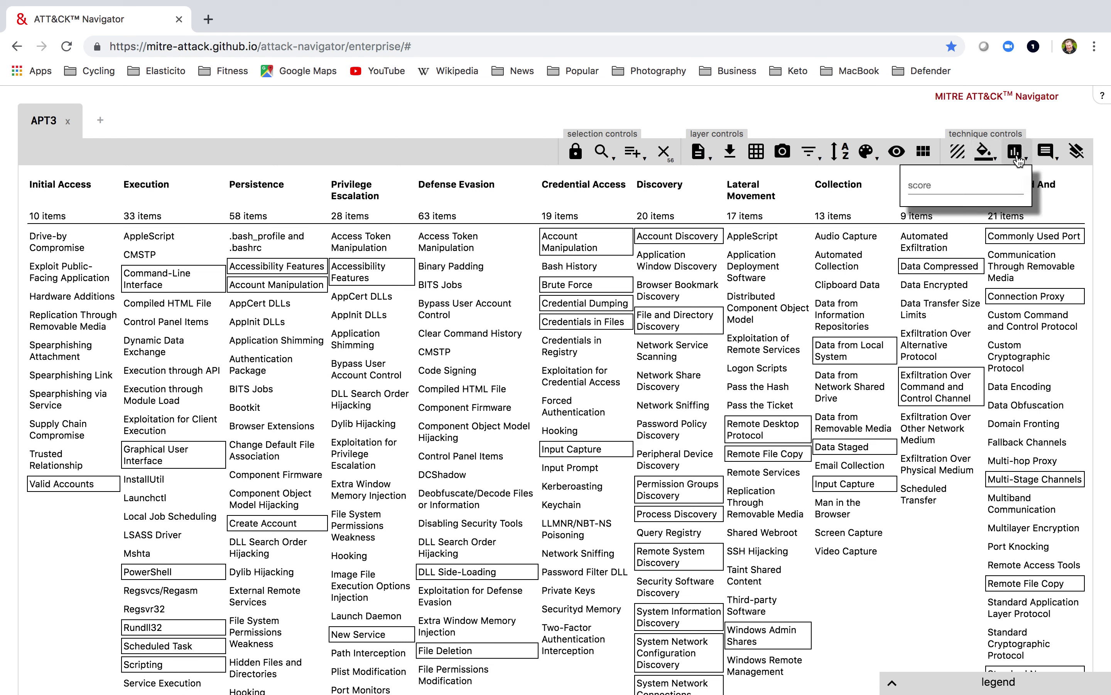
pyautogui.click(947, 183)
pyautogui.write('1')
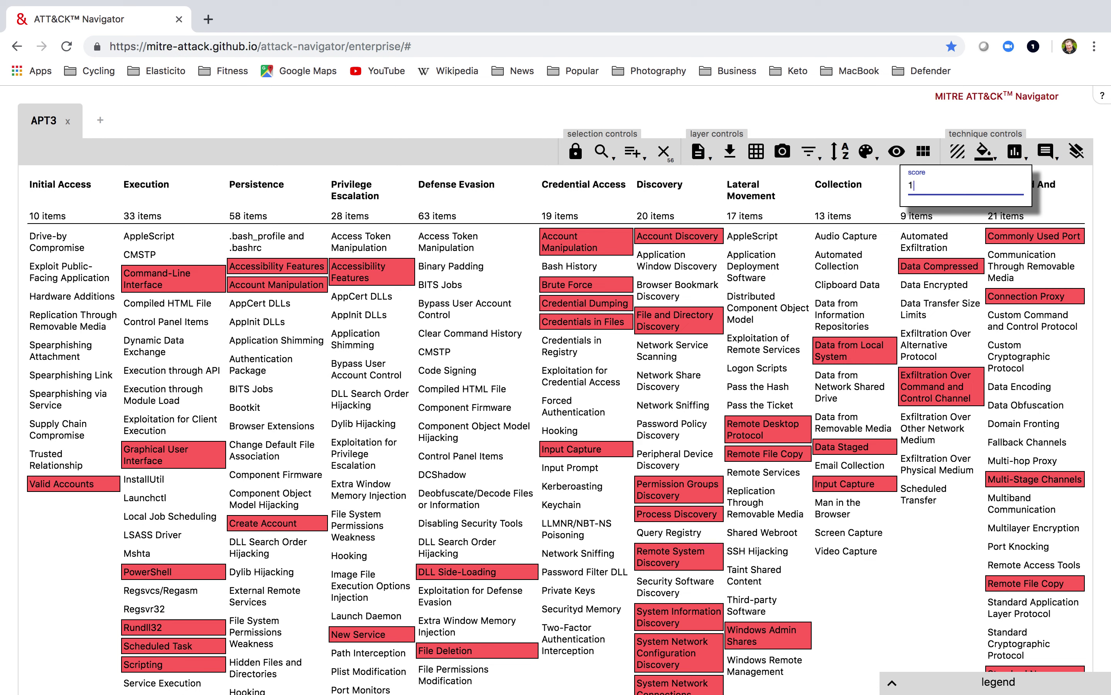
# Show grey tactic header backgrounds, set the scoring gradient to low 1 and high 3, and open a new layer tab.
pyautogui.click(867, 153)
pyautogui.click(865, 193)
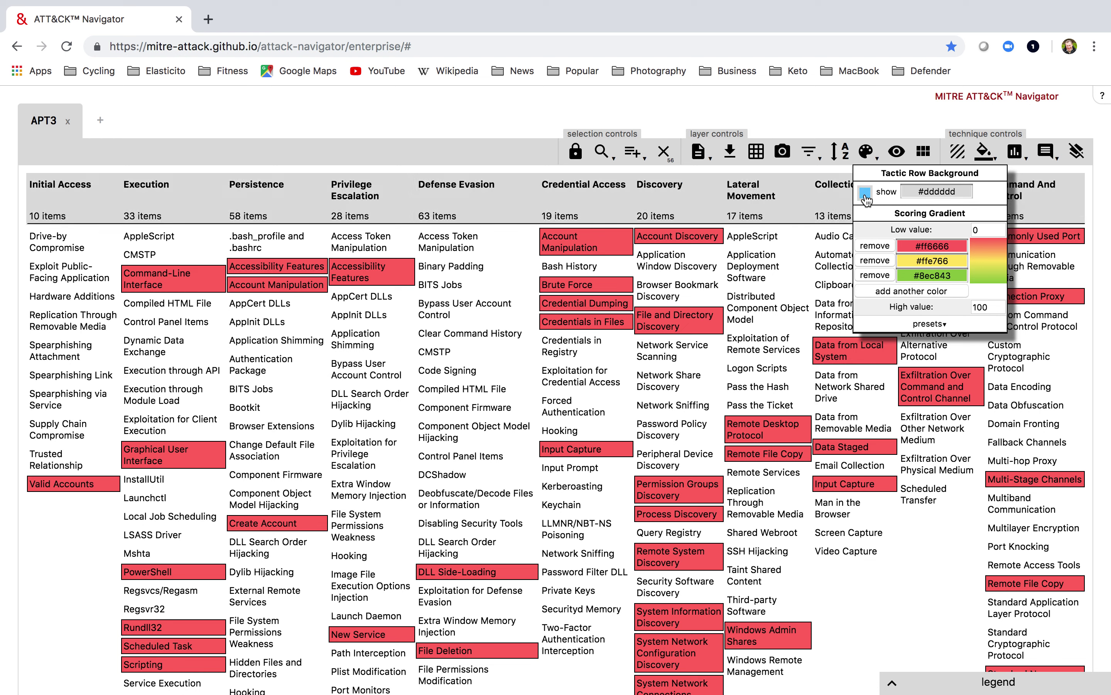
pyautogui.click(979, 231)
pyautogui.press('BackSpace')
pyautogui.write('1')
pyautogui.click(990, 307)
pyautogui.press('BackSpace')
pyautogui.press('BackSpace')
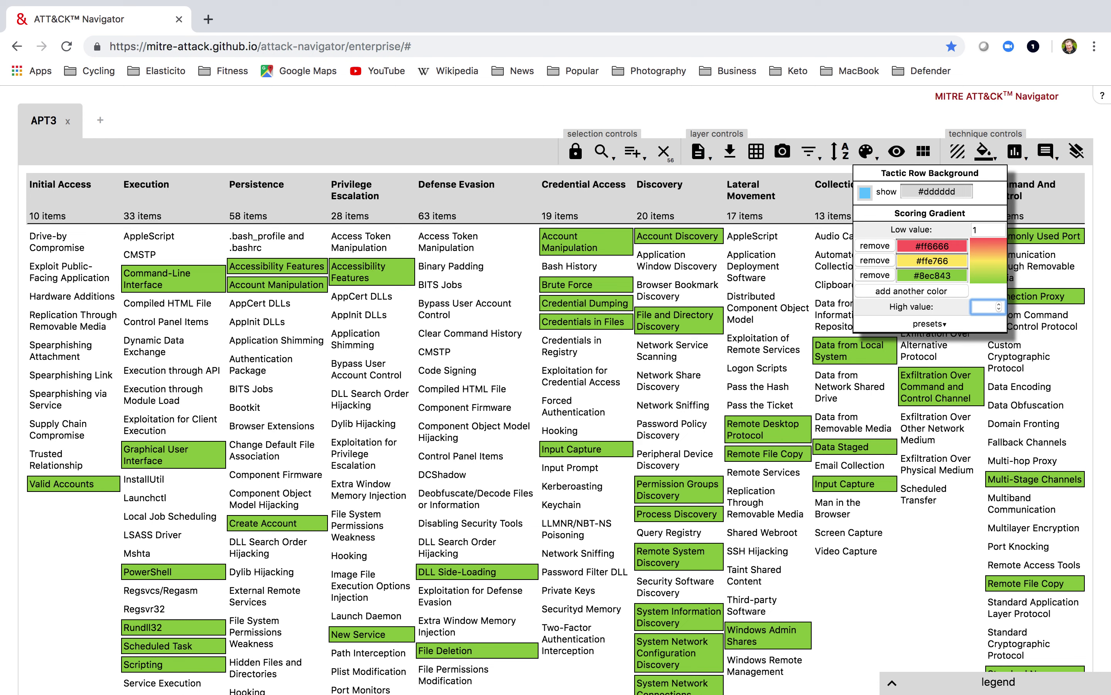
pyautogui.write('3')
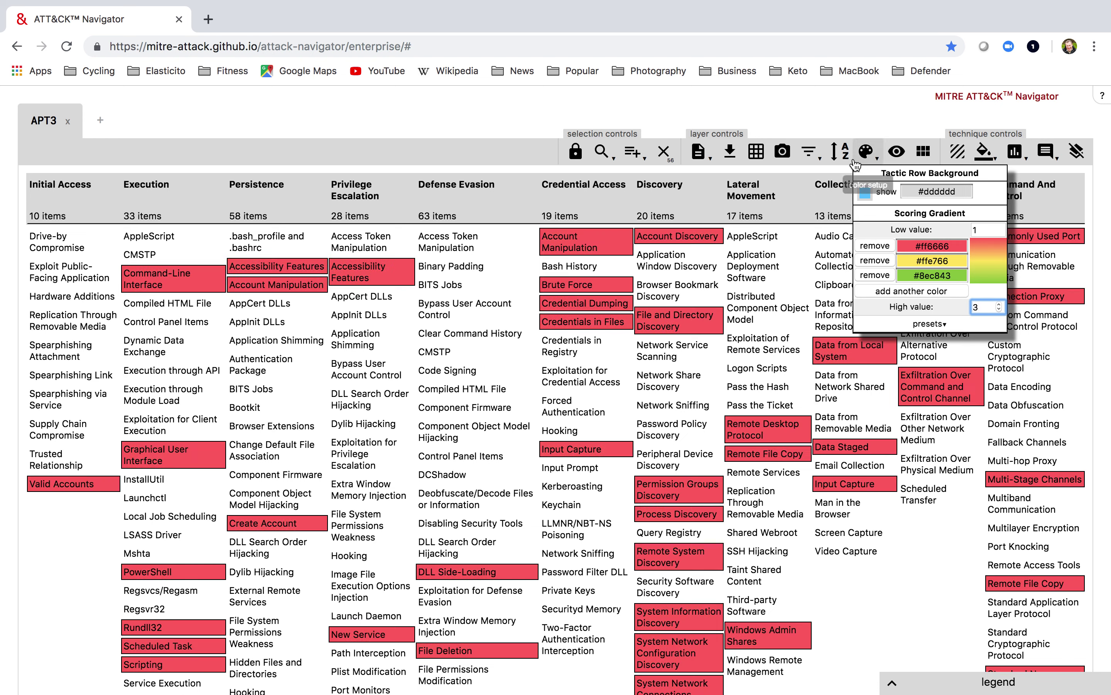
pyautogui.click(863, 153)
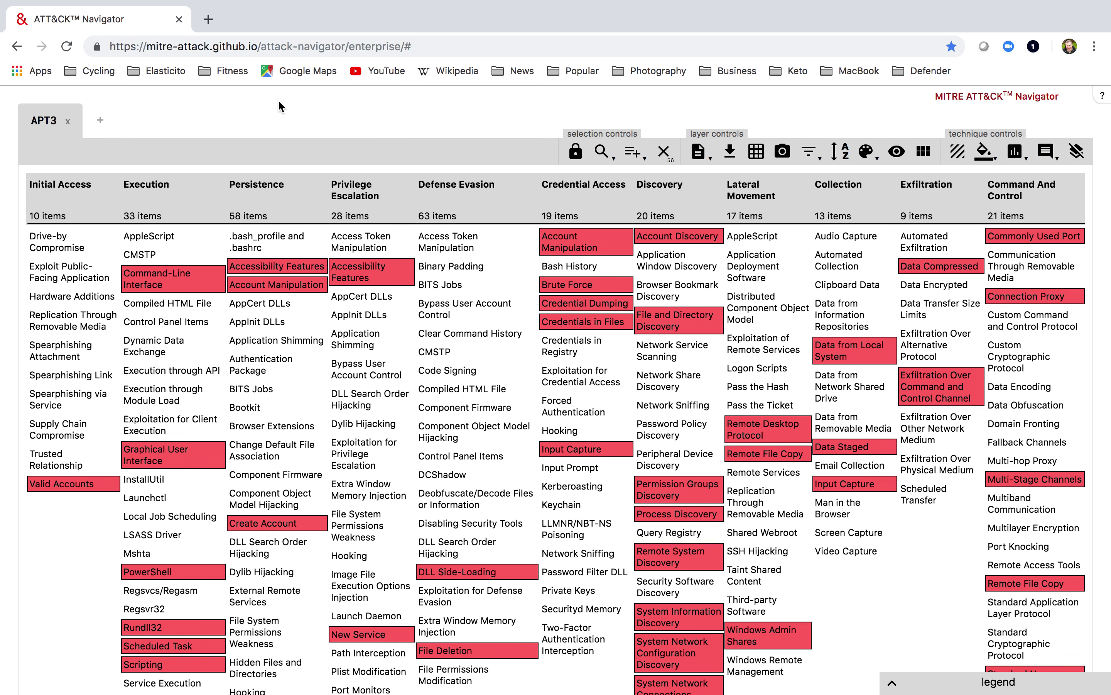
pyautogui.click(104, 121)
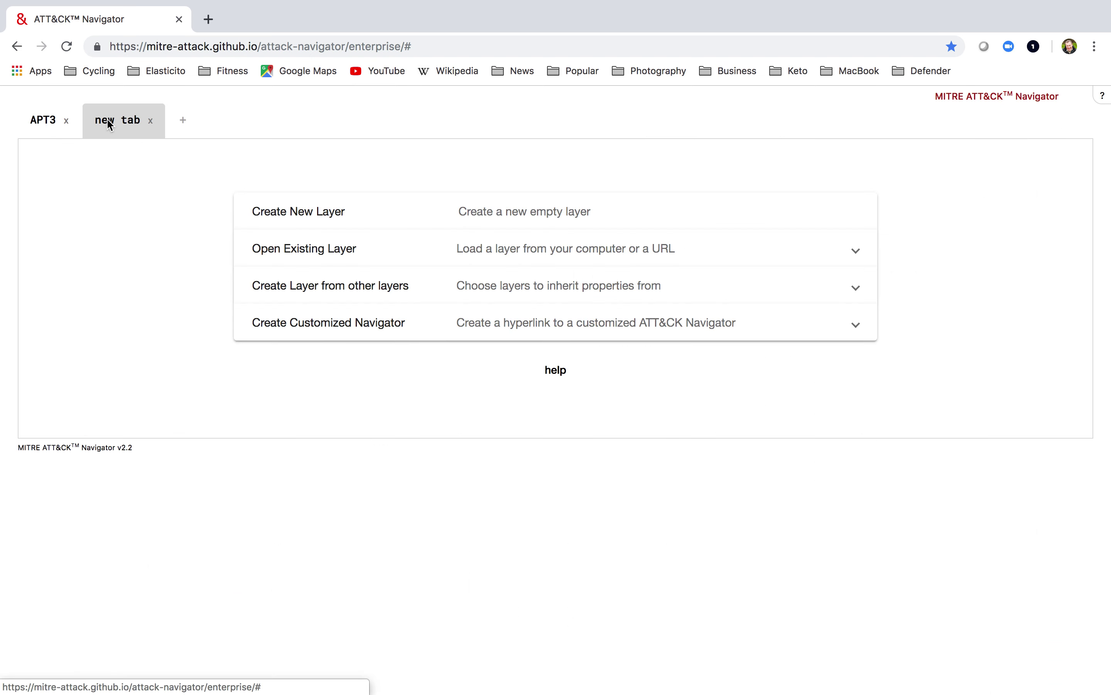
# Create a second empty layer named 'APT29' and select the APT29 group's 22 techniques.
pyautogui.click(266, 225)
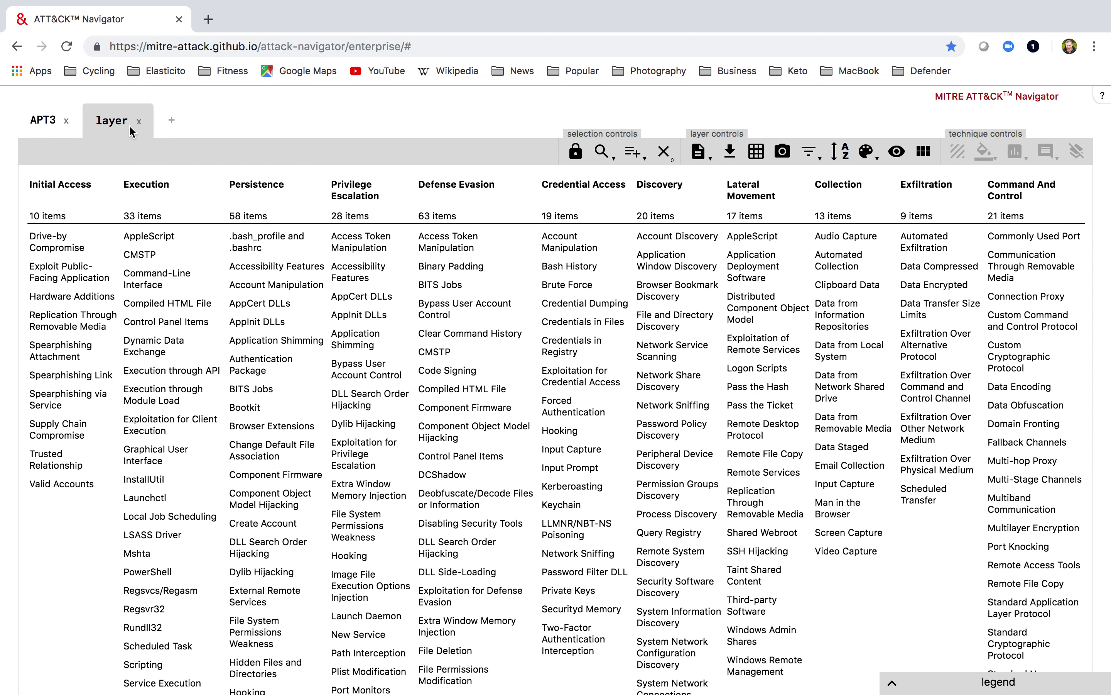
pyautogui.doubleClick(126, 121)
pyautogui.press('BackSpace')
pyautogui.press('BackSpace')
pyautogui.press('BackSpace')
pyautogui.press('BackSpace')
pyautogui.press('BackSpace')
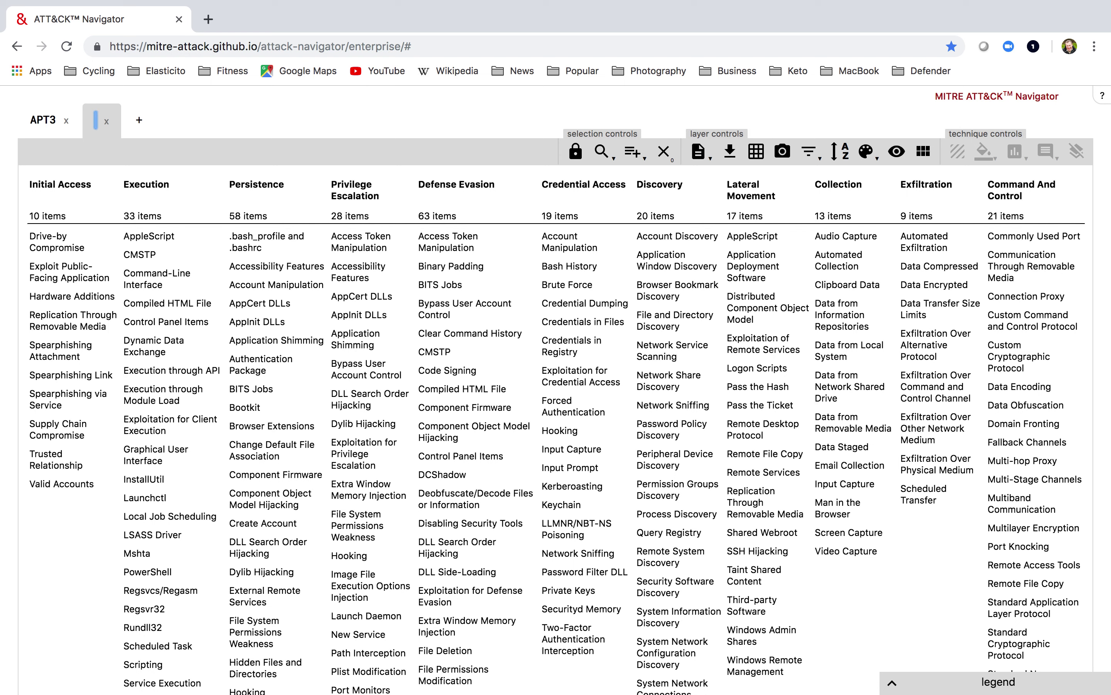
pyautogui.write('APT29')
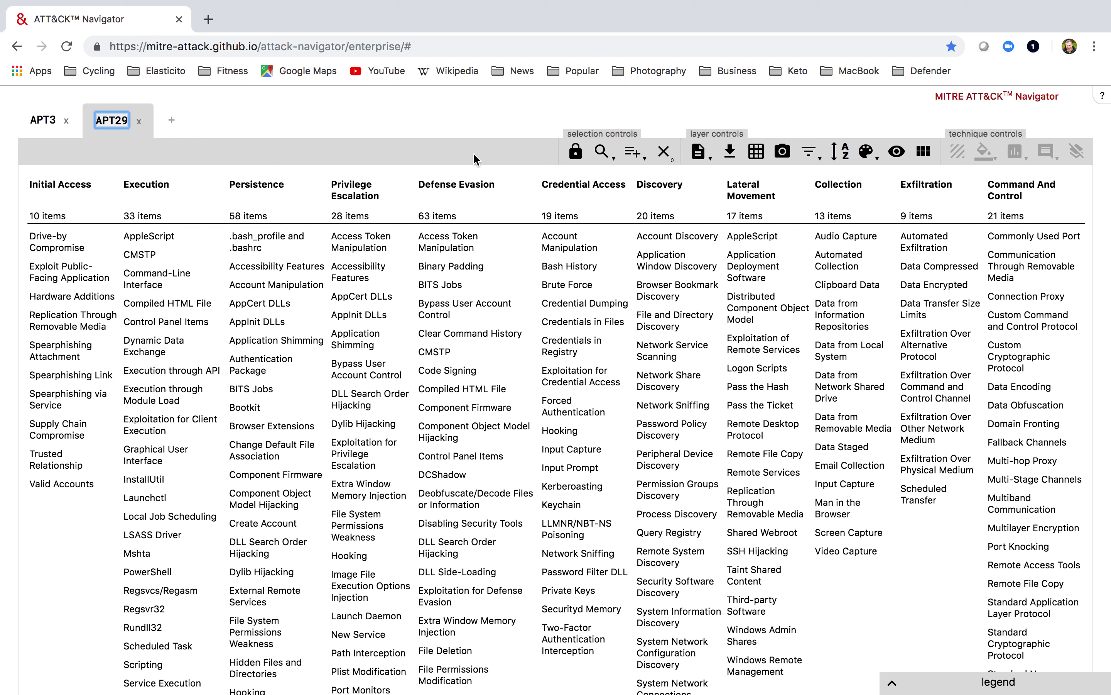
pyautogui.click(635, 154)
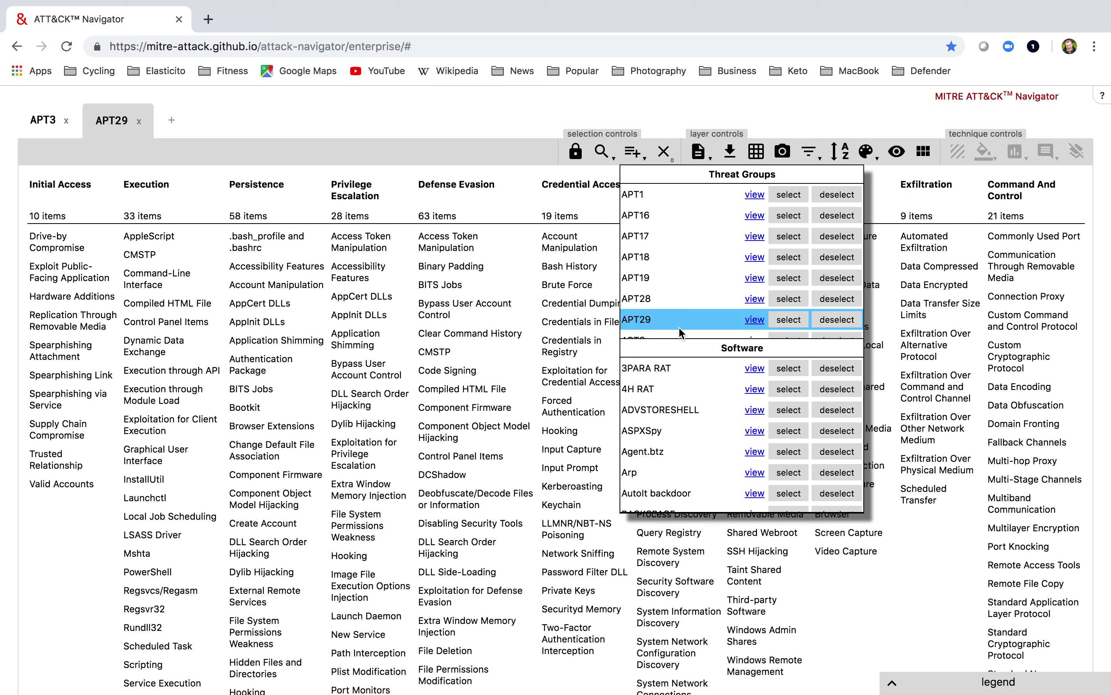
pyautogui.click(788, 323)
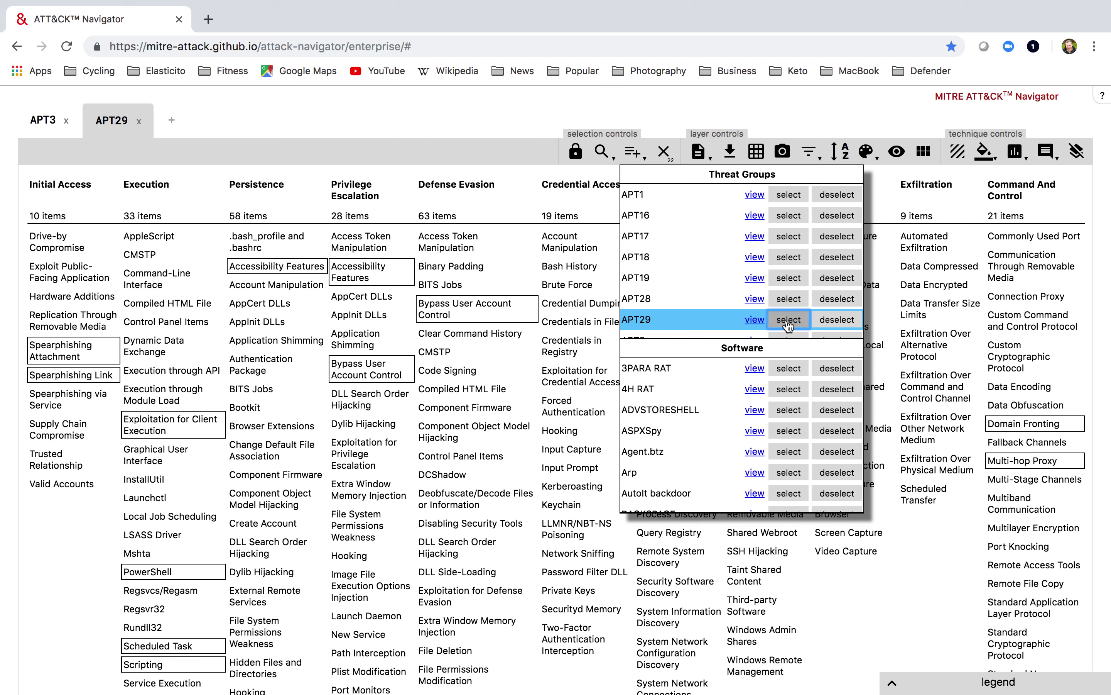
# Show grey tactic header backgrounds and set APT29's scoring gradient to low 1, high 3.
pyautogui.click(865, 154)
pyautogui.click(866, 192)
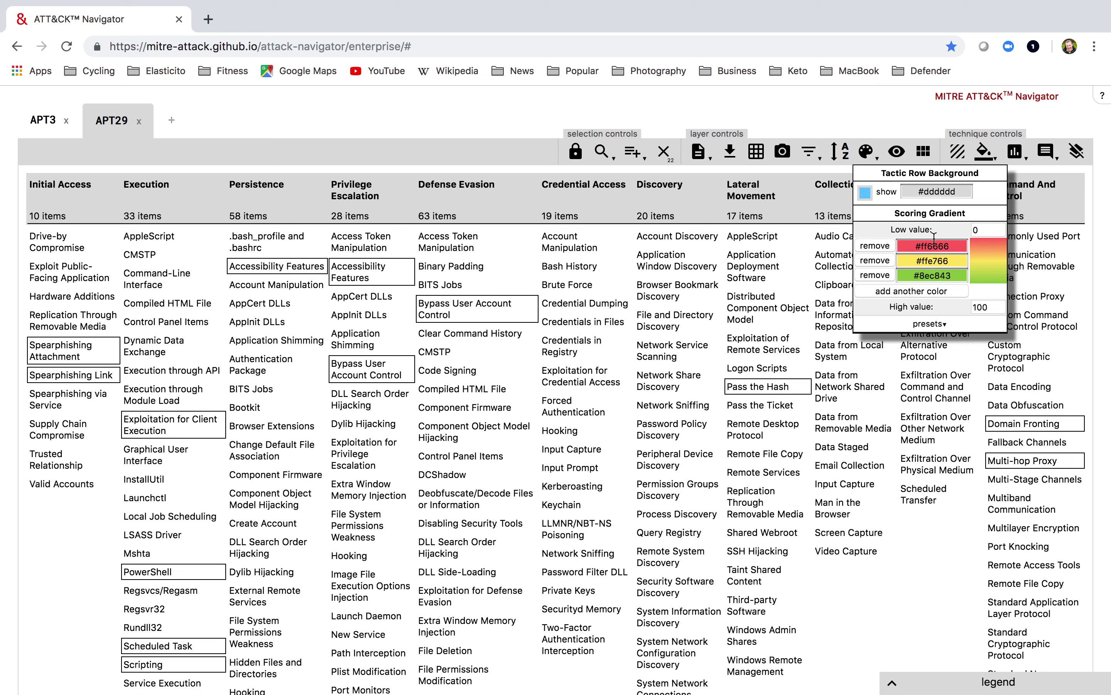
pyautogui.click(977, 230)
pyautogui.press('BackSpace')
pyautogui.write('1')
pyautogui.click(988, 305)
pyautogui.press('BackSpace')
pyautogui.press('BackSpace')
pyautogui.press('BackSpace')
pyautogui.write('3')
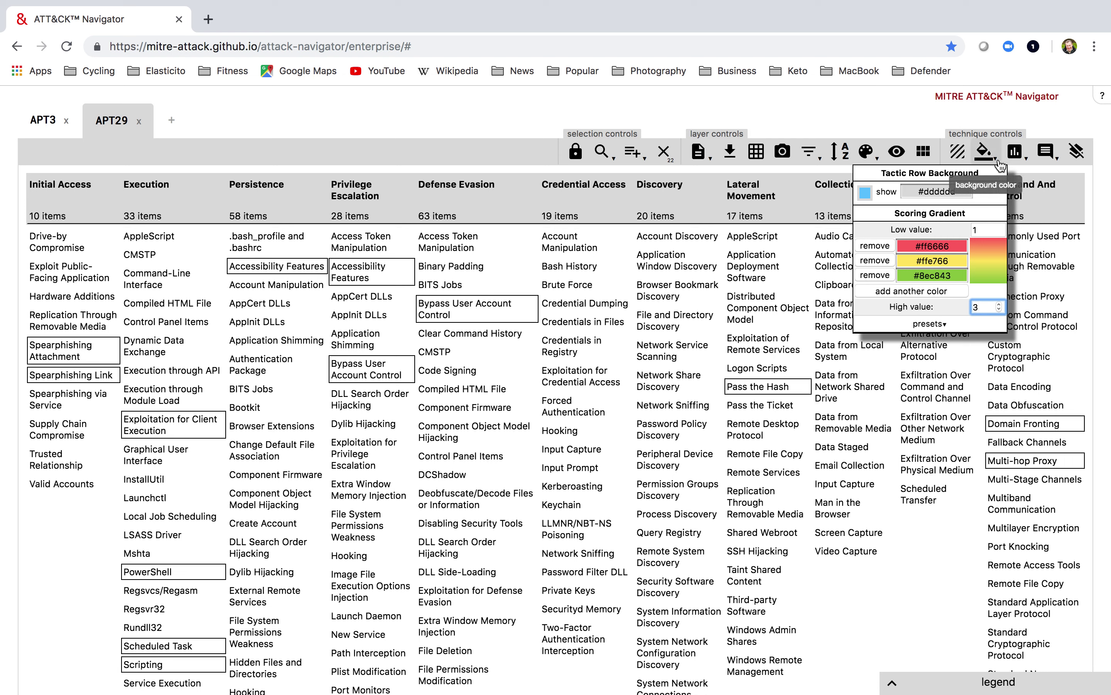
# Score the selected APT29 techniques 2 and open a new layer tab.
pyautogui.click(1015, 153)
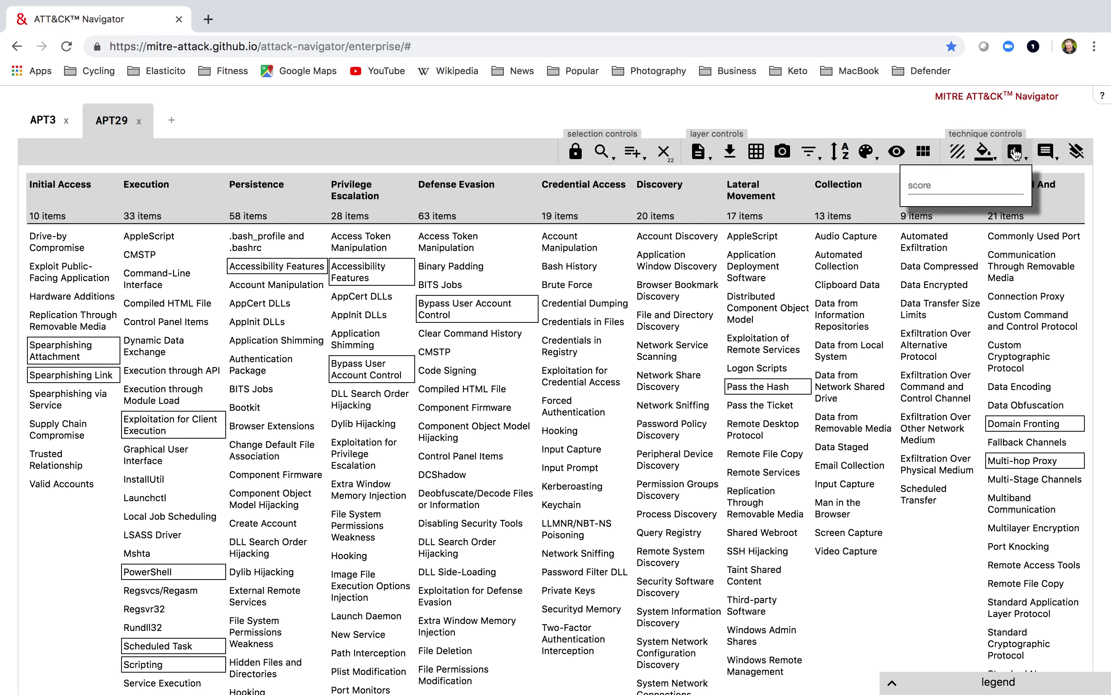
pyautogui.click(944, 188)
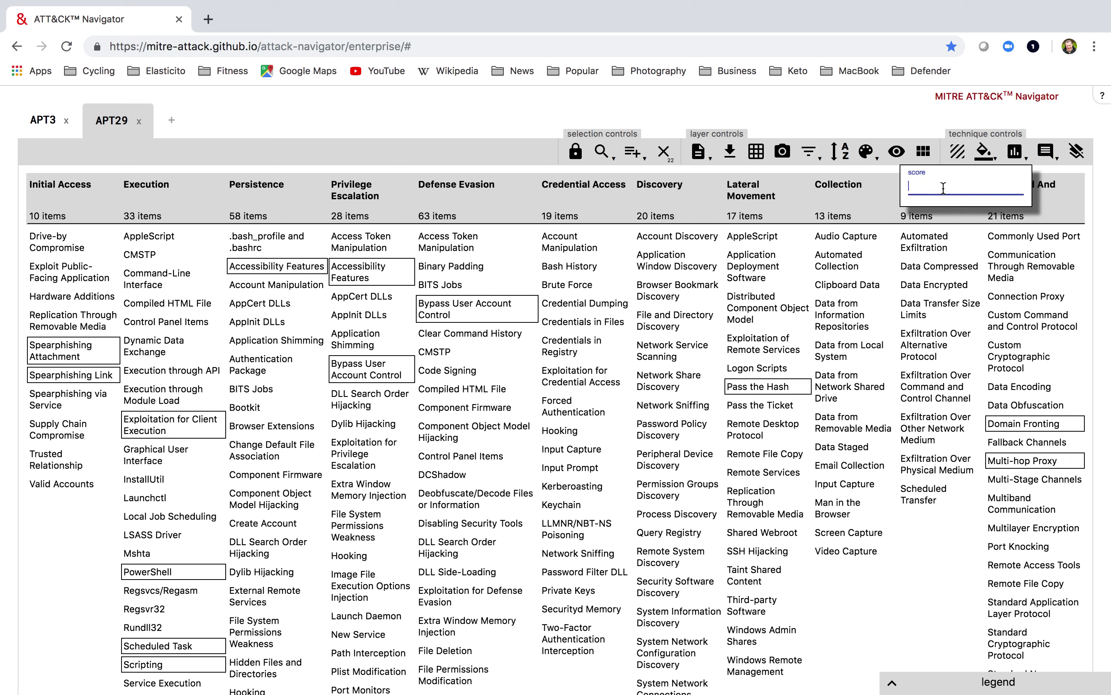
pyautogui.write('2')
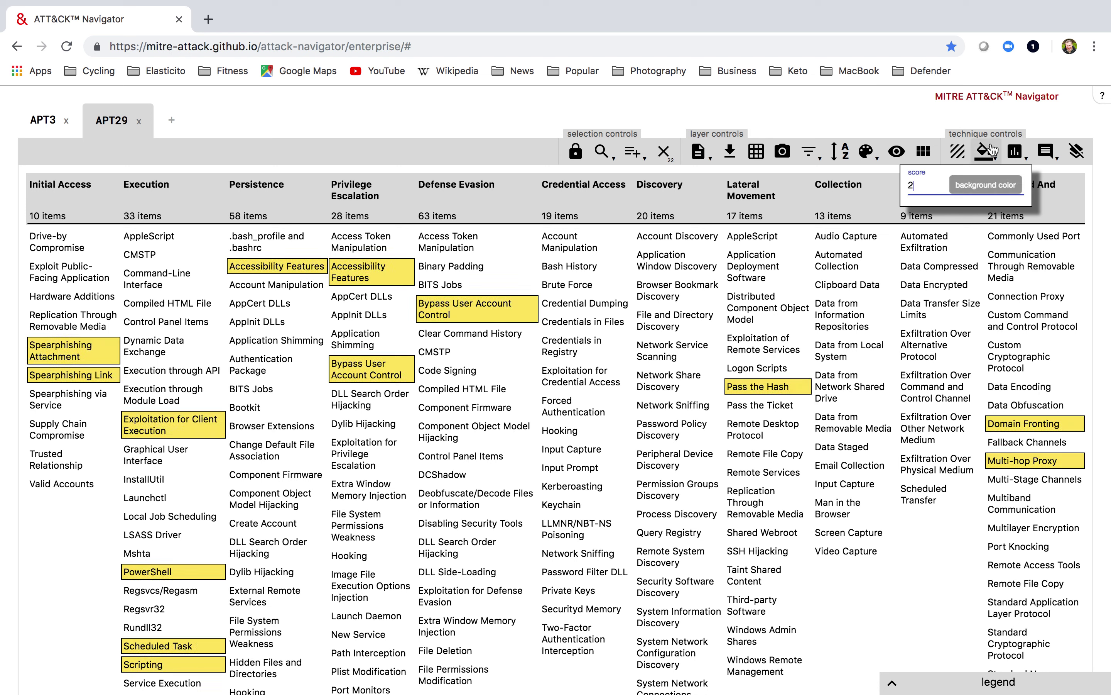
pyautogui.click(1015, 153)
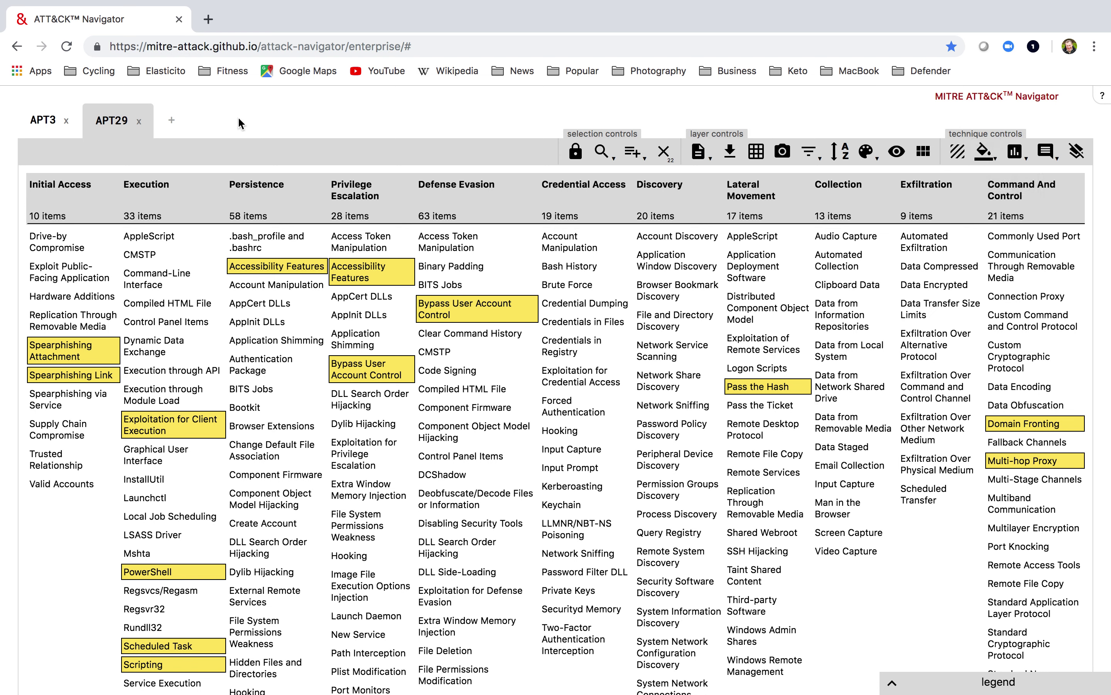
pyautogui.click(172, 120)
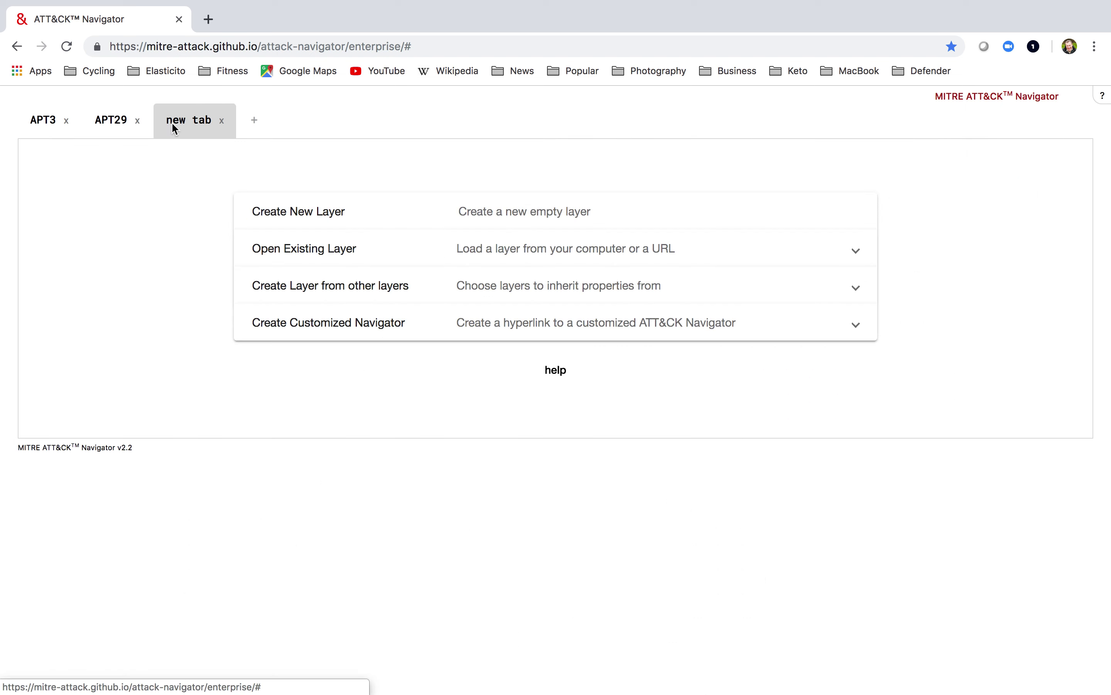
# Create 'layer by operation' from the score expression a+b, combining APT3 and APT29.
pyautogui.click(256, 287)
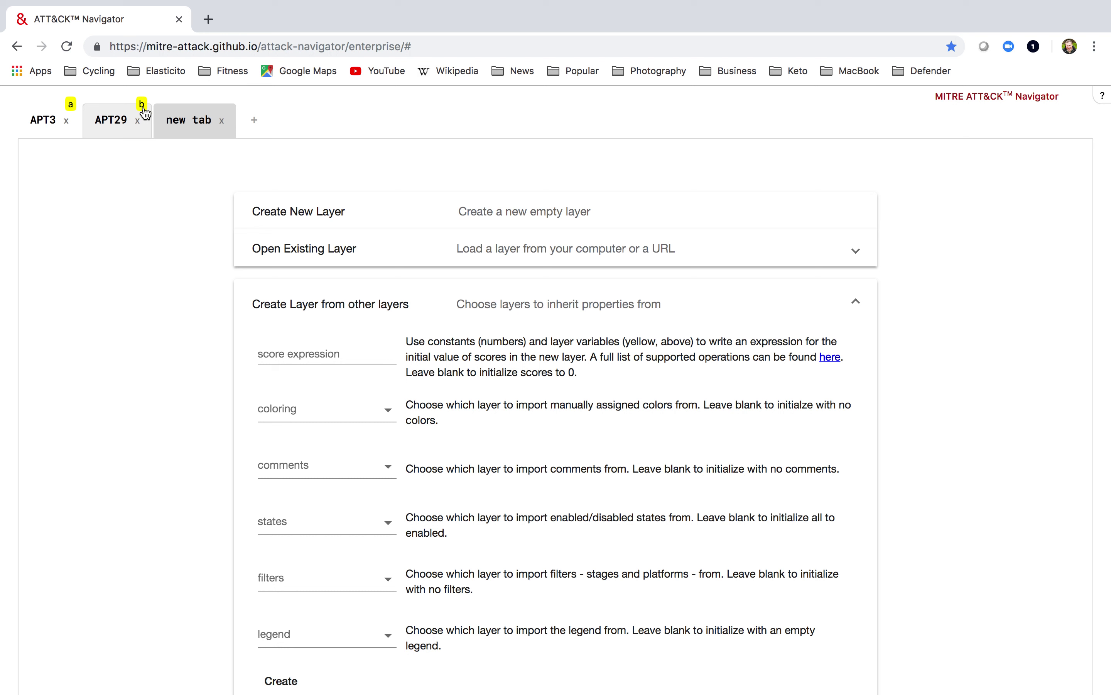
pyautogui.click(269, 350)
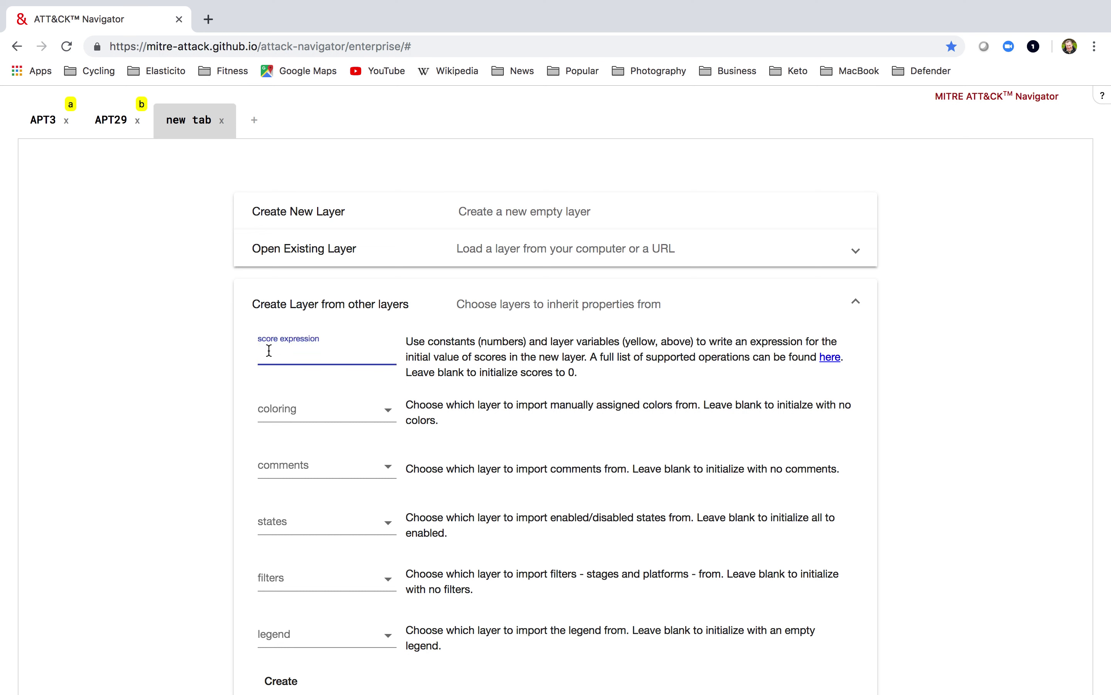
pyautogui.write('a+b')
pyautogui.scroll(-3, 163, 401)
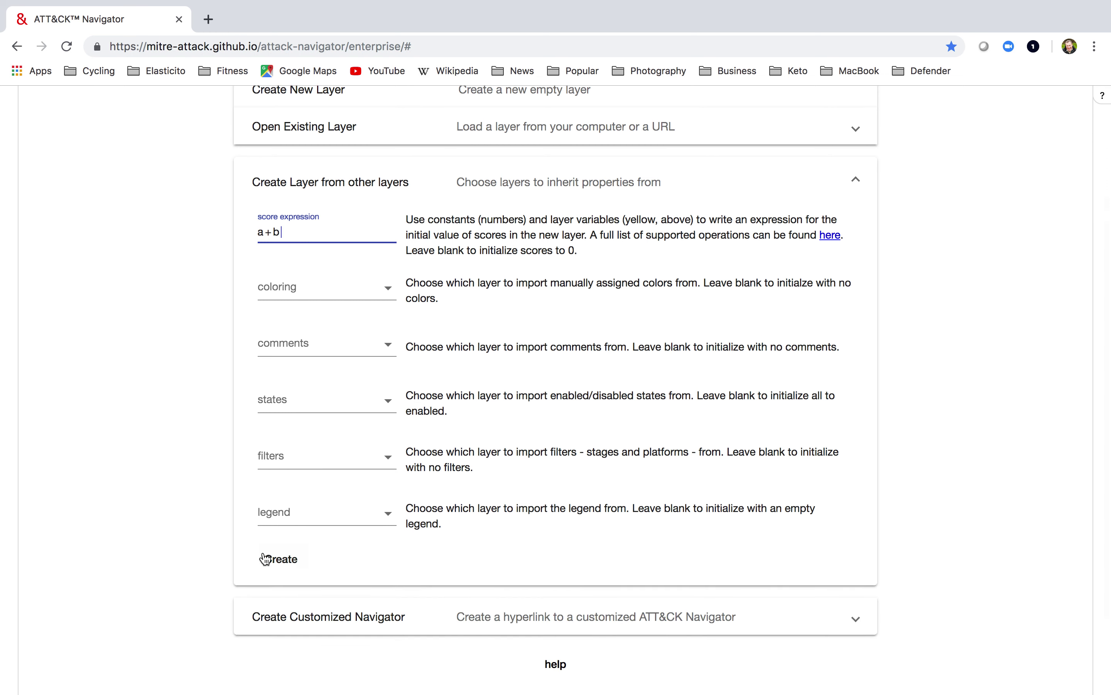
pyautogui.click(272, 564)
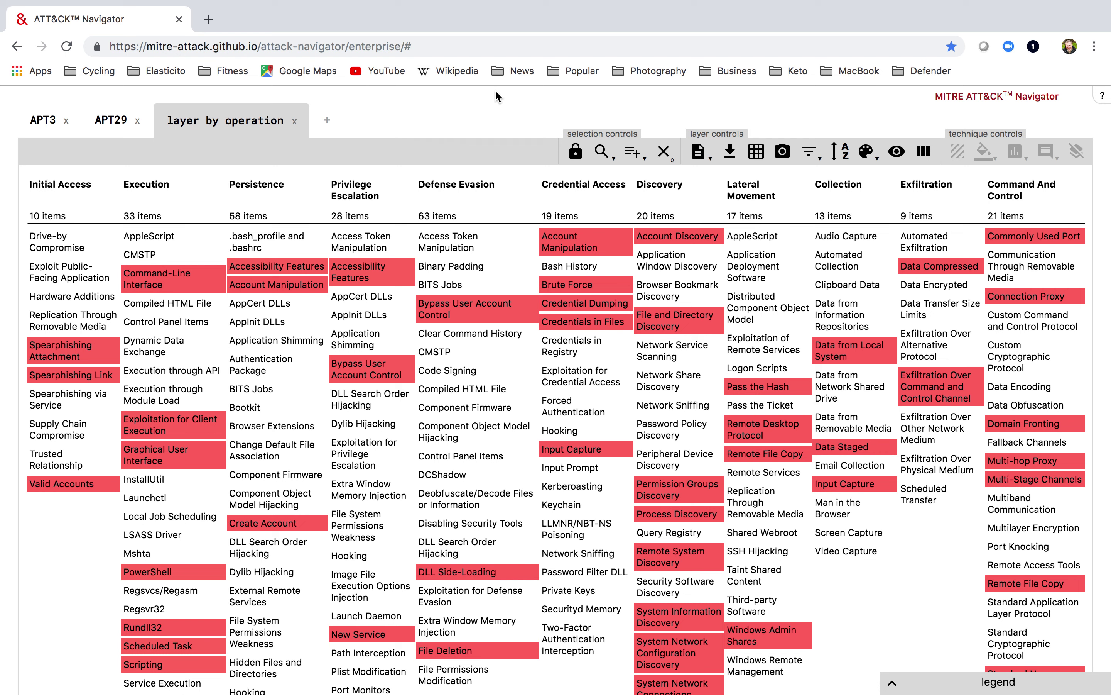
# Show grey tactic headers and set the combined layer's gradient to 1–3 so overlaps appear green.
pyautogui.click(866, 151)
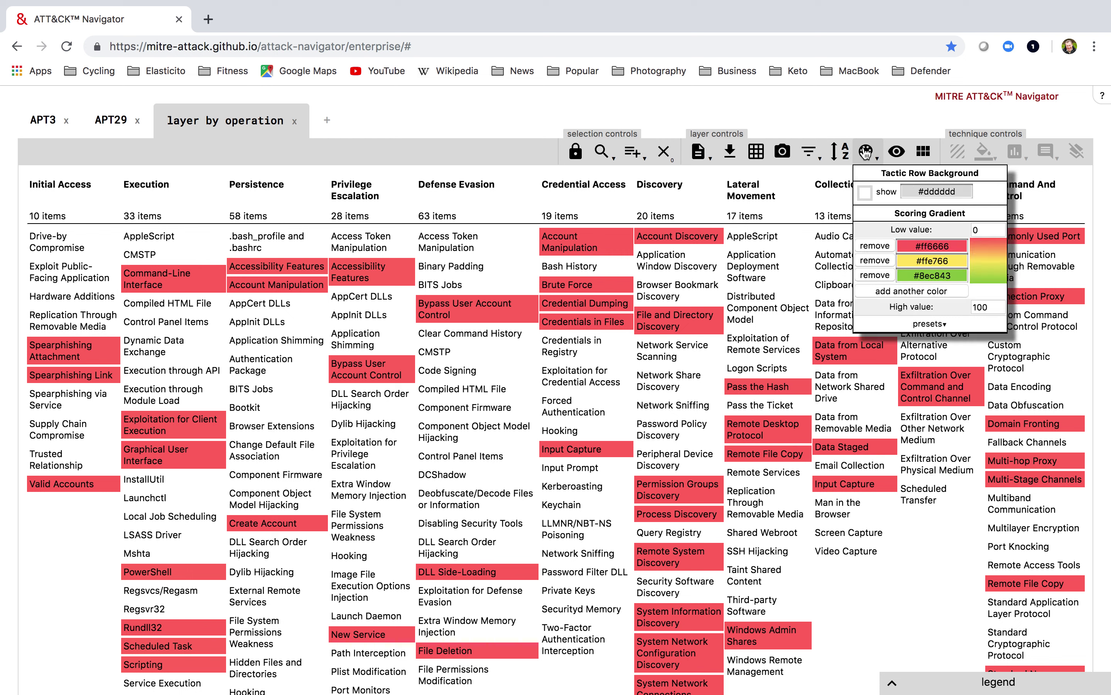
pyautogui.click(866, 193)
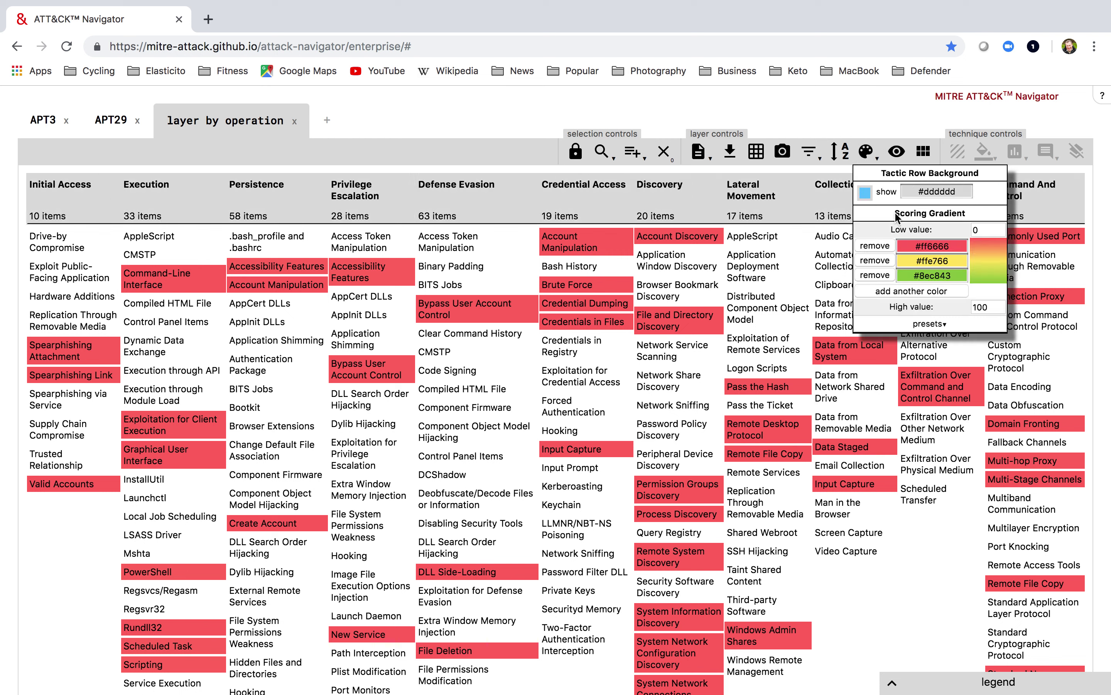
pyautogui.click(992, 234)
pyautogui.press('BackSpace')
pyautogui.write('1')
pyautogui.click(985, 306)
pyautogui.press('BackSpace')
pyautogui.press('BackSpace')
pyautogui.press('BackSpace')
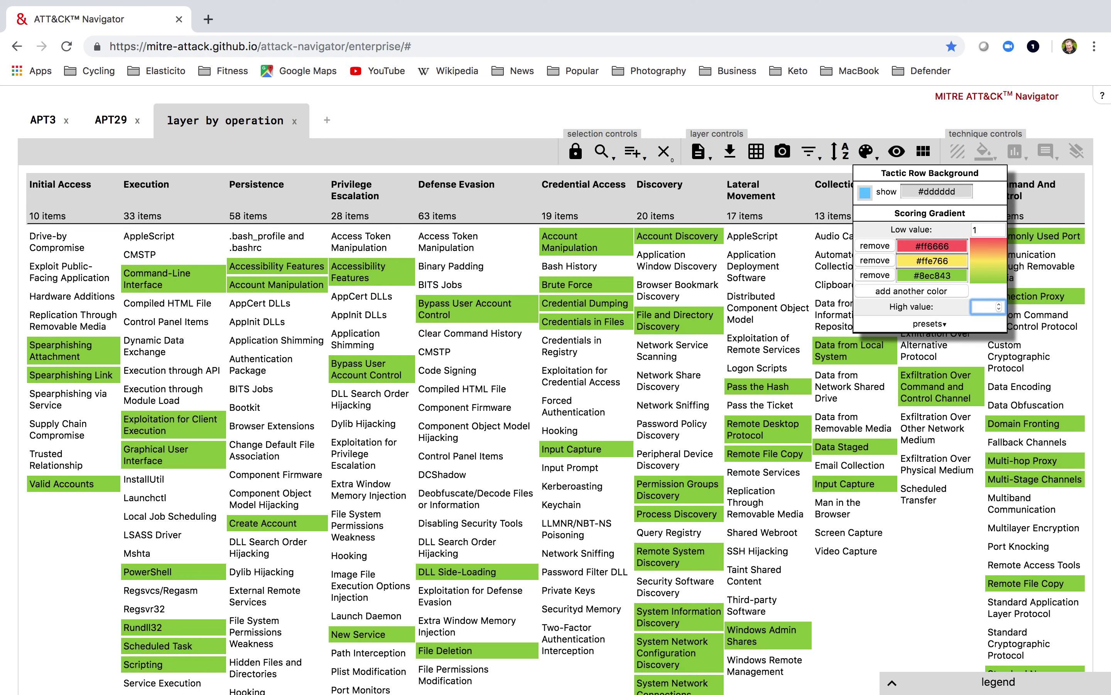
pyautogui.write('3')
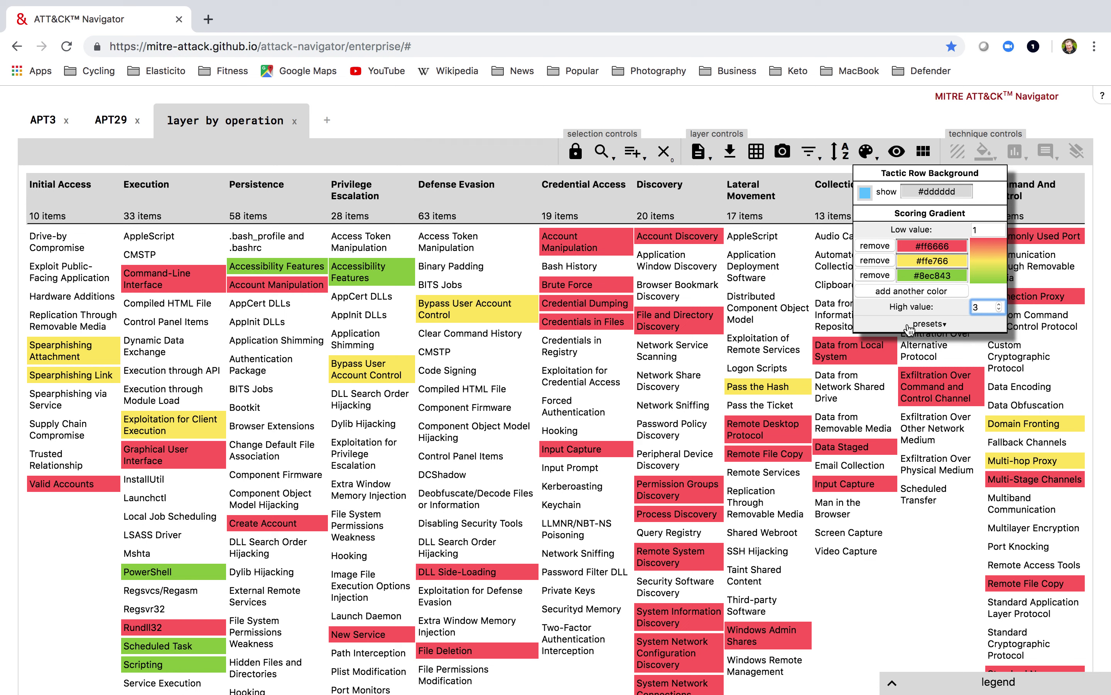
pyautogui.click(865, 151)
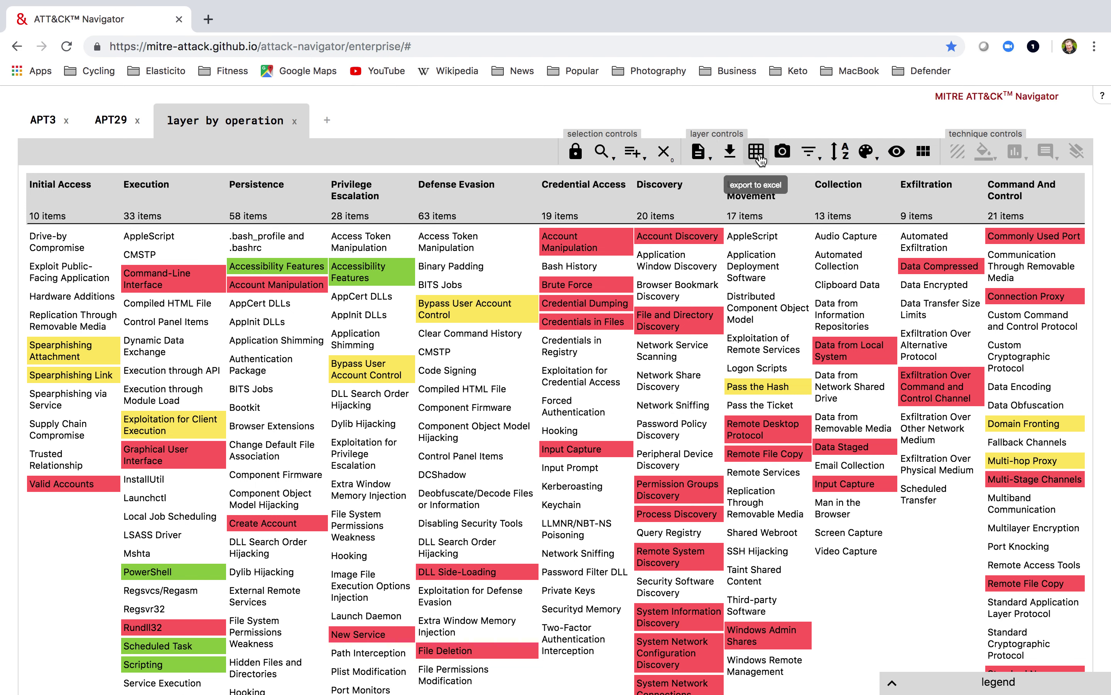
# Render 'layer by operation' to SVG and scroll through the rendered preview.
pyautogui.click(782, 154)
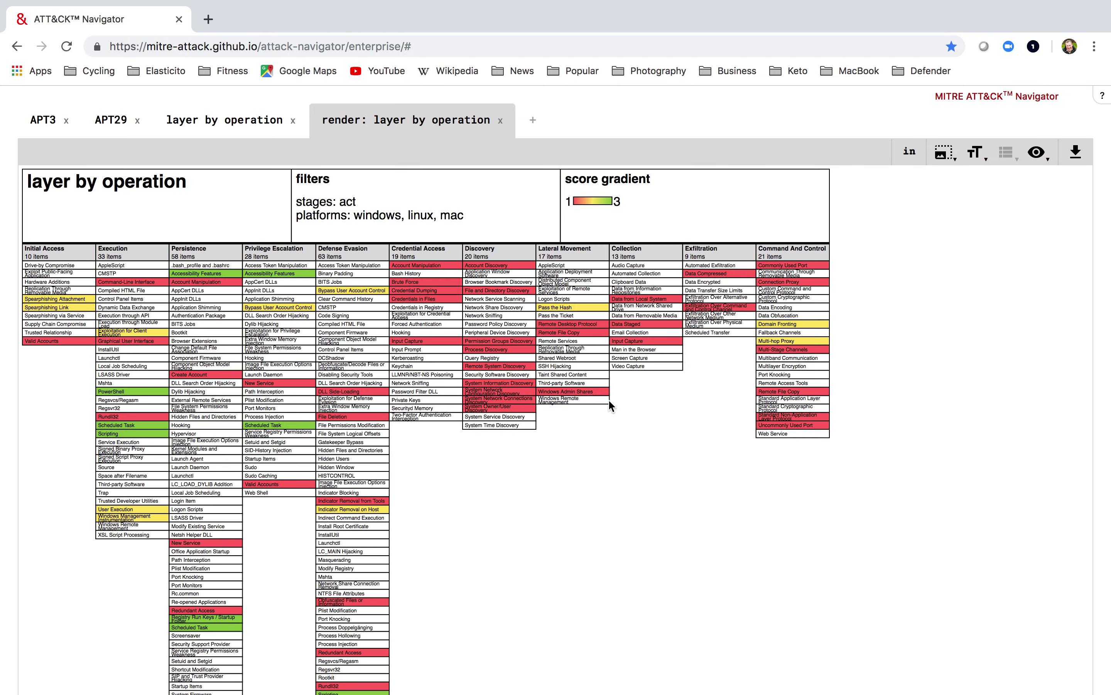
pyautogui.scroll(-3, 597, 430)
pyautogui.scroll(-2, 596, 430)
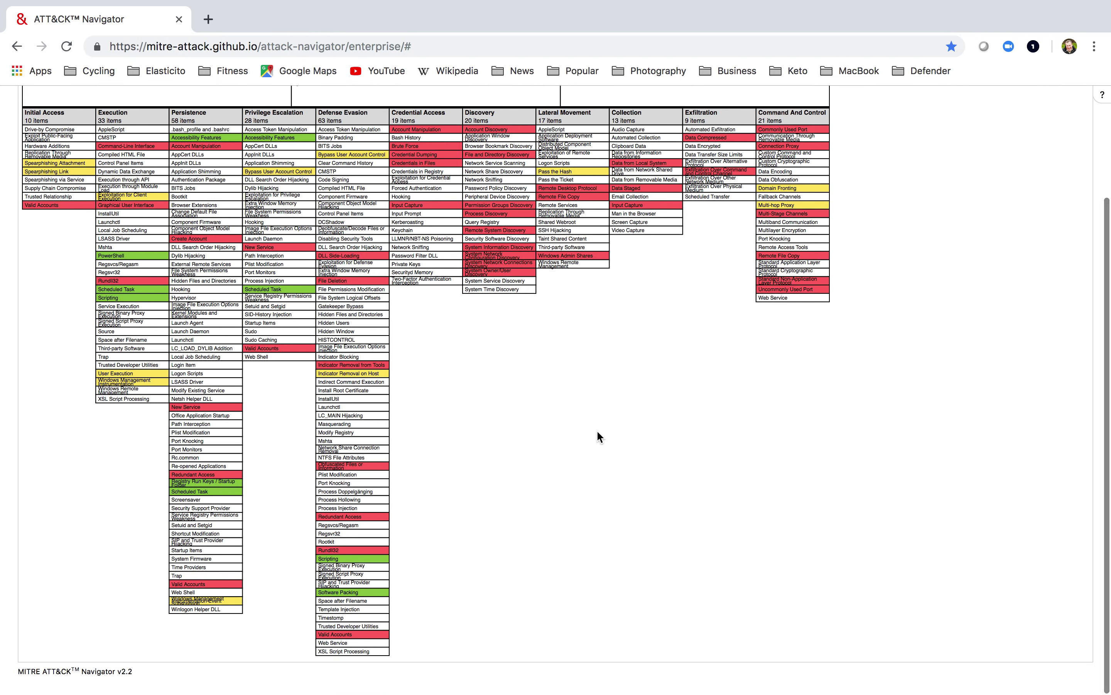
pyautogui.scroll(3, 598, 432)
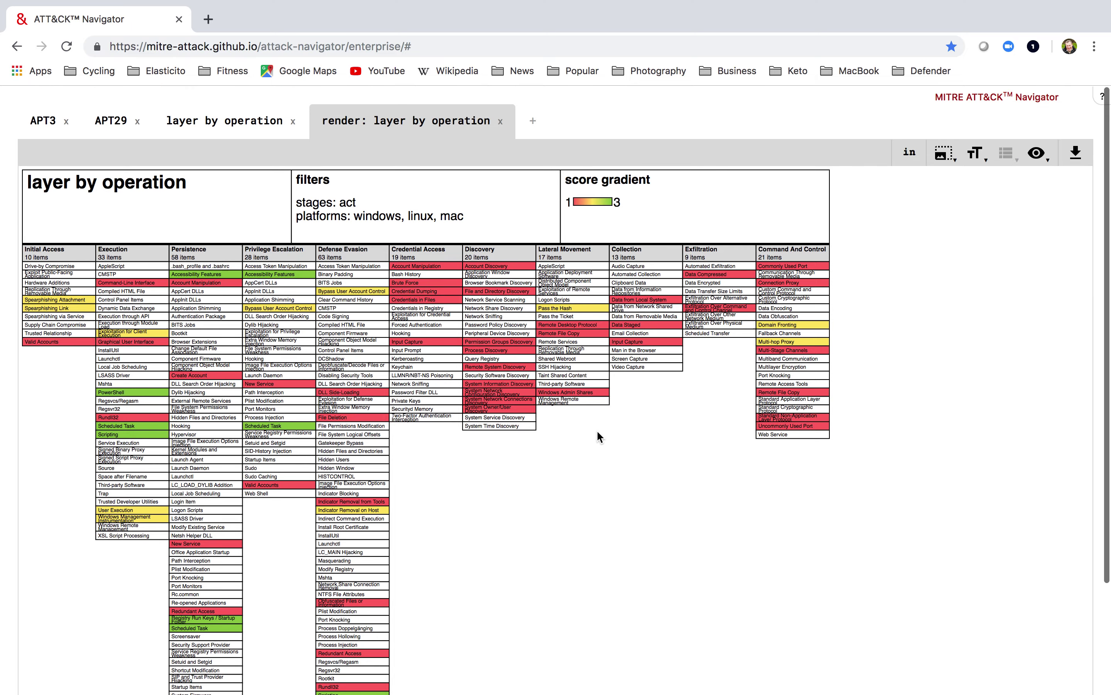